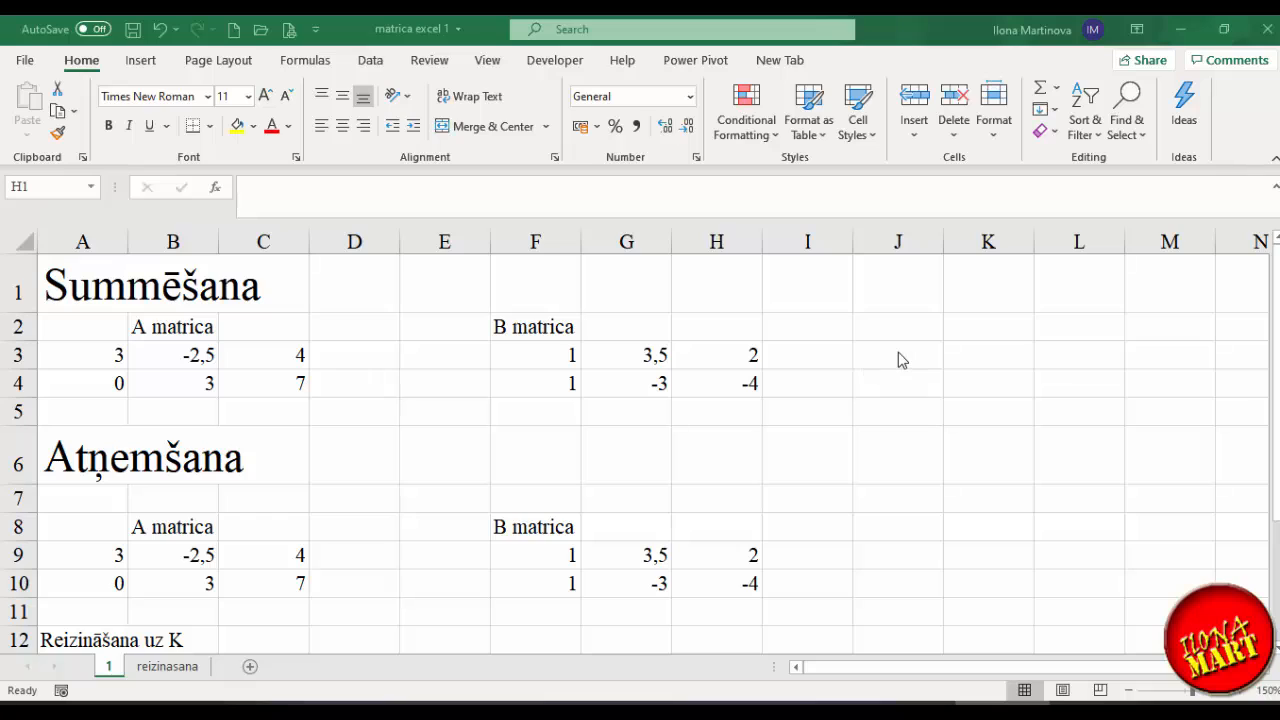
# Step: Enter the array formula =A3:C4+F3:H4 in J3:L4 to add matrices A and B under Summēšana
pyautogui.moveTo(898, 357); pyautogui.dragTo(1044, 372)
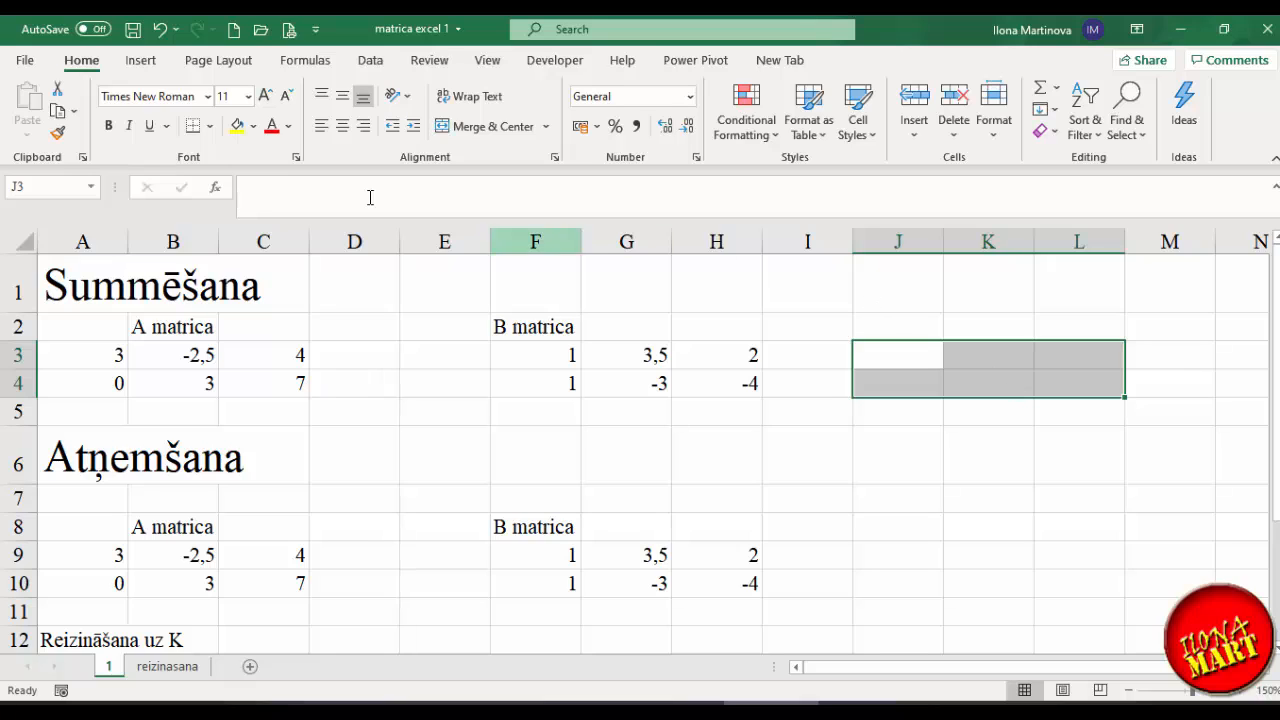
pyautogui.click(259, 194)
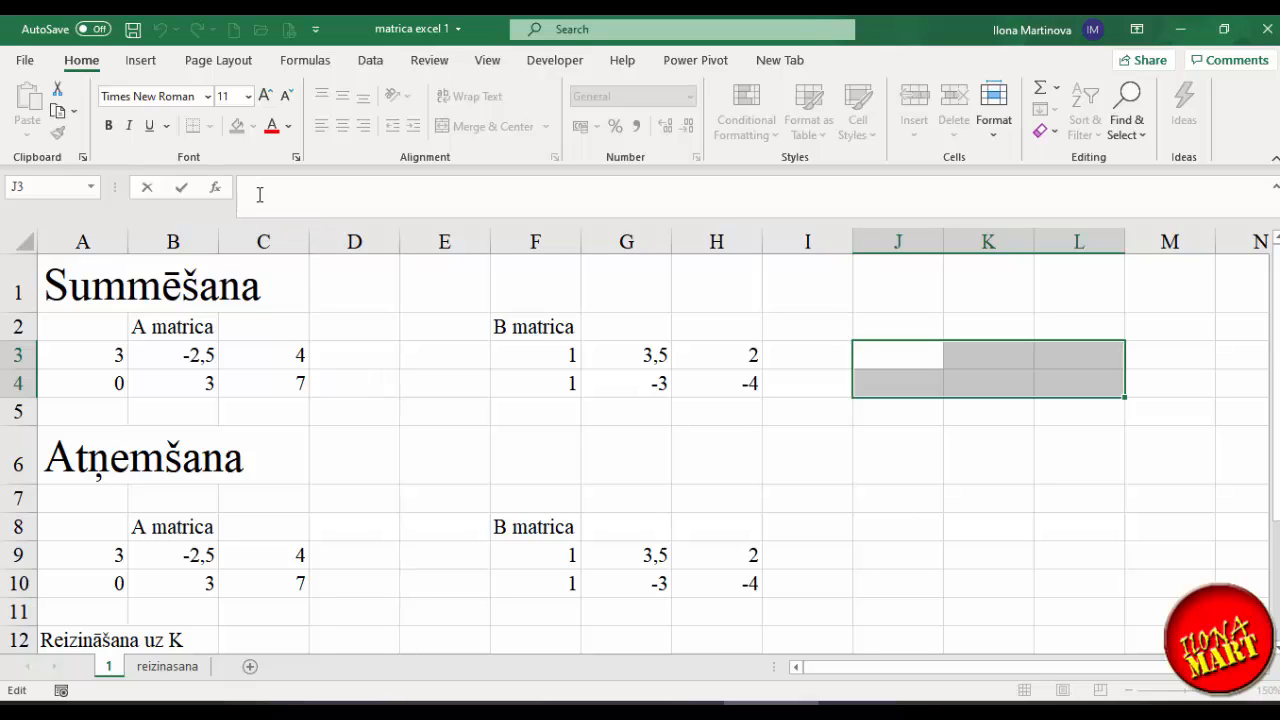
pyautogui.write('=')
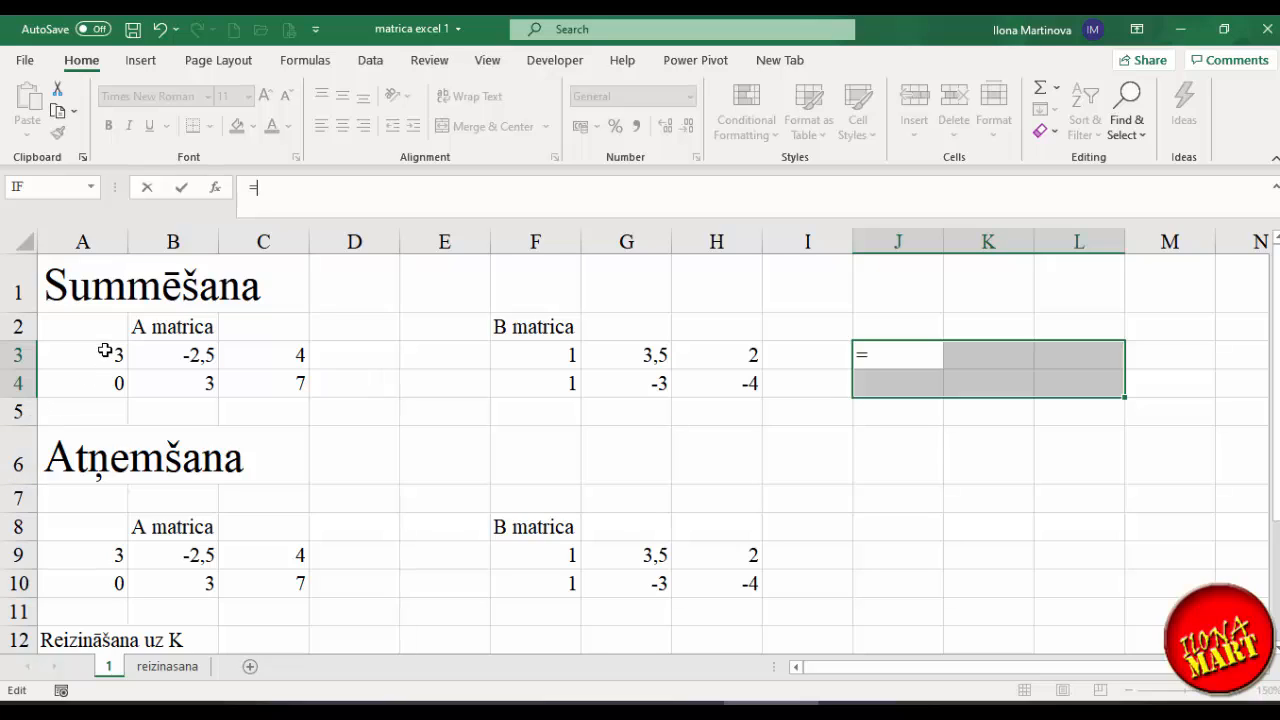
pyautogui.moveTo(105, 351); pyautogui.dragTo(260, 375)
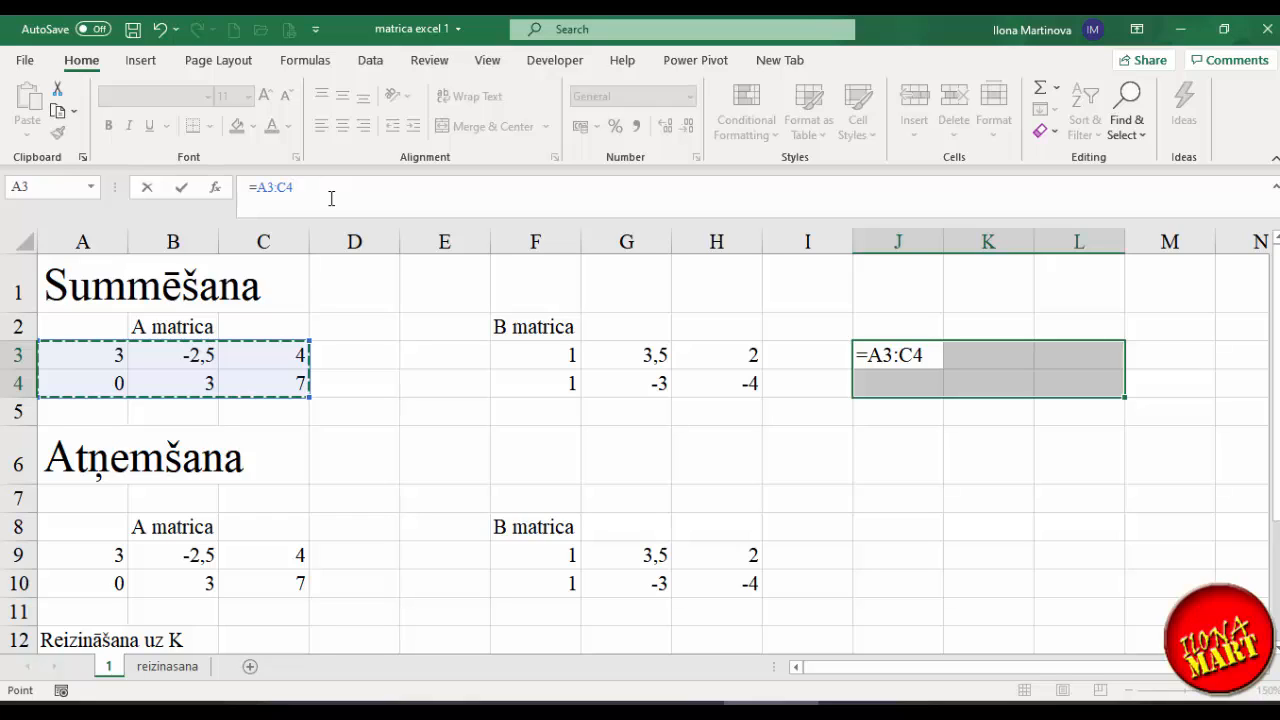
pyautogui.write('+')
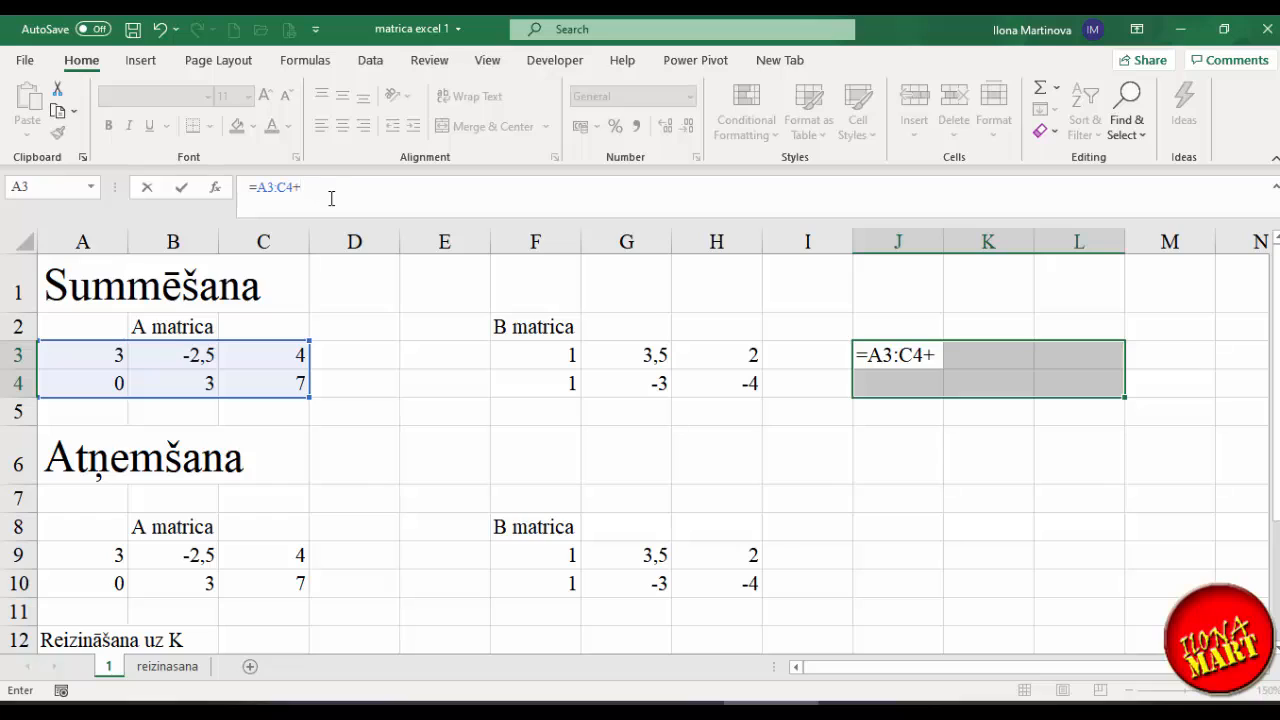
pyautogui.moveTo(511, 352); pyautogui.dragTo(689, 383)
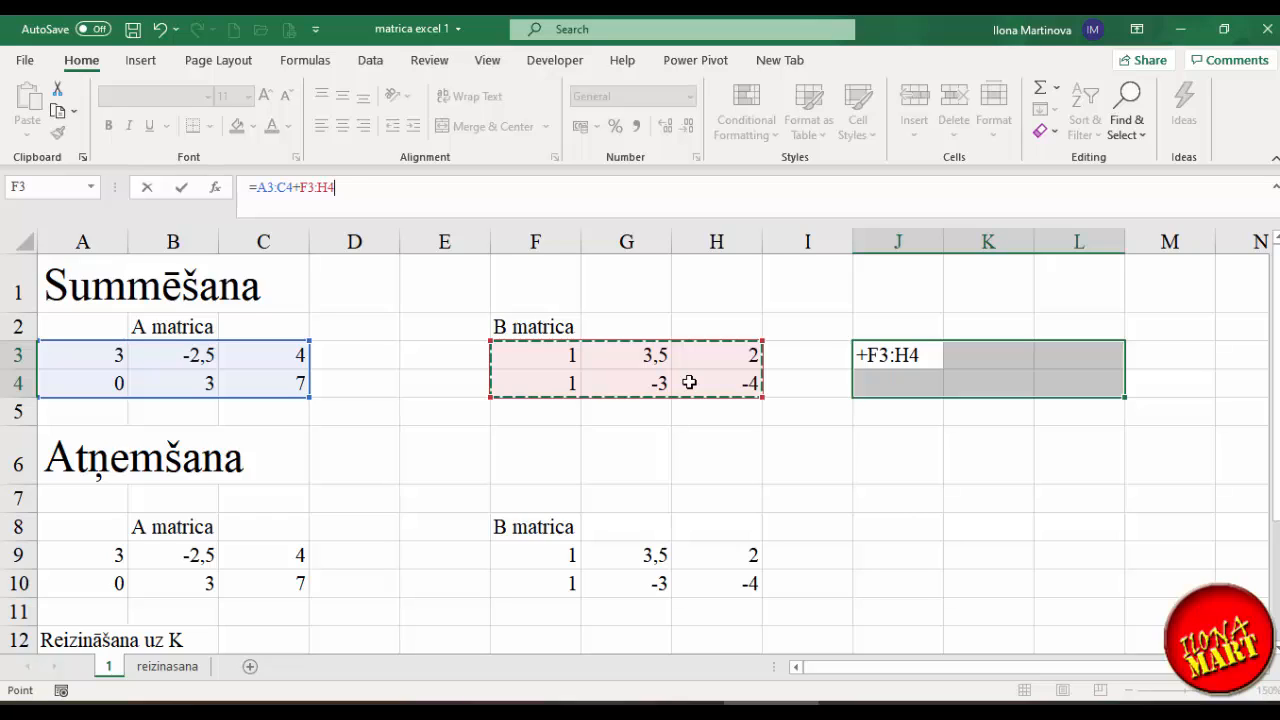
pyautogui.hotkey('ctrl', 'shift', 'Return')
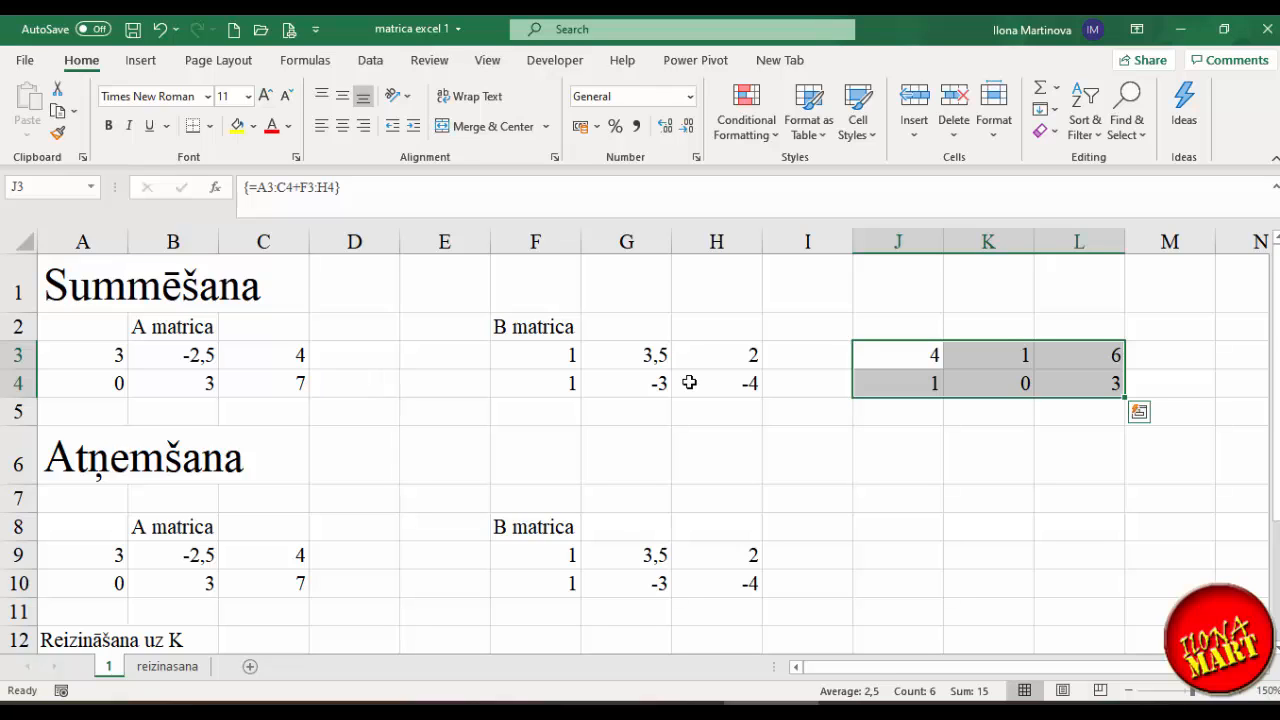
# Step: Enter the array formula =A9:C10-F9:H10 in J9:L10 to subtract matrix B from matrix A under Atņemšana
pyautogui.scroll(-2, 1200, 320)
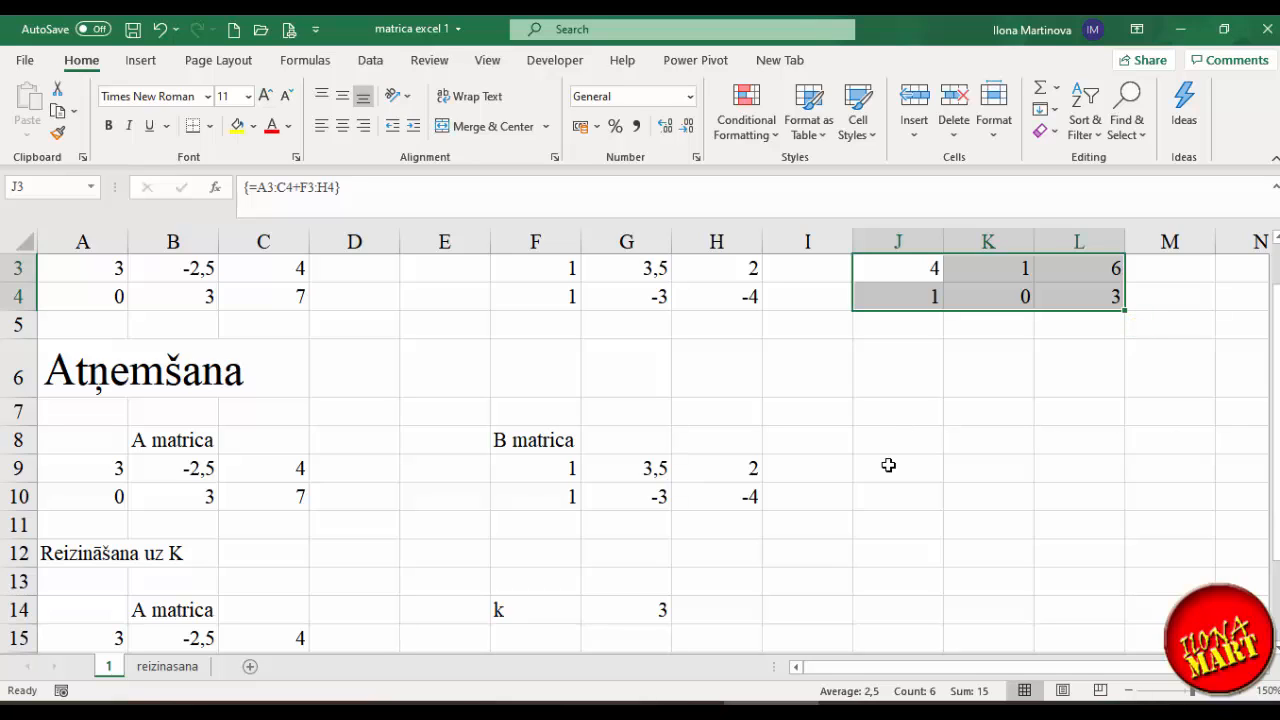
pyautogui.moveTo(887, 465); pyautogui.dragTo(1084, 495)
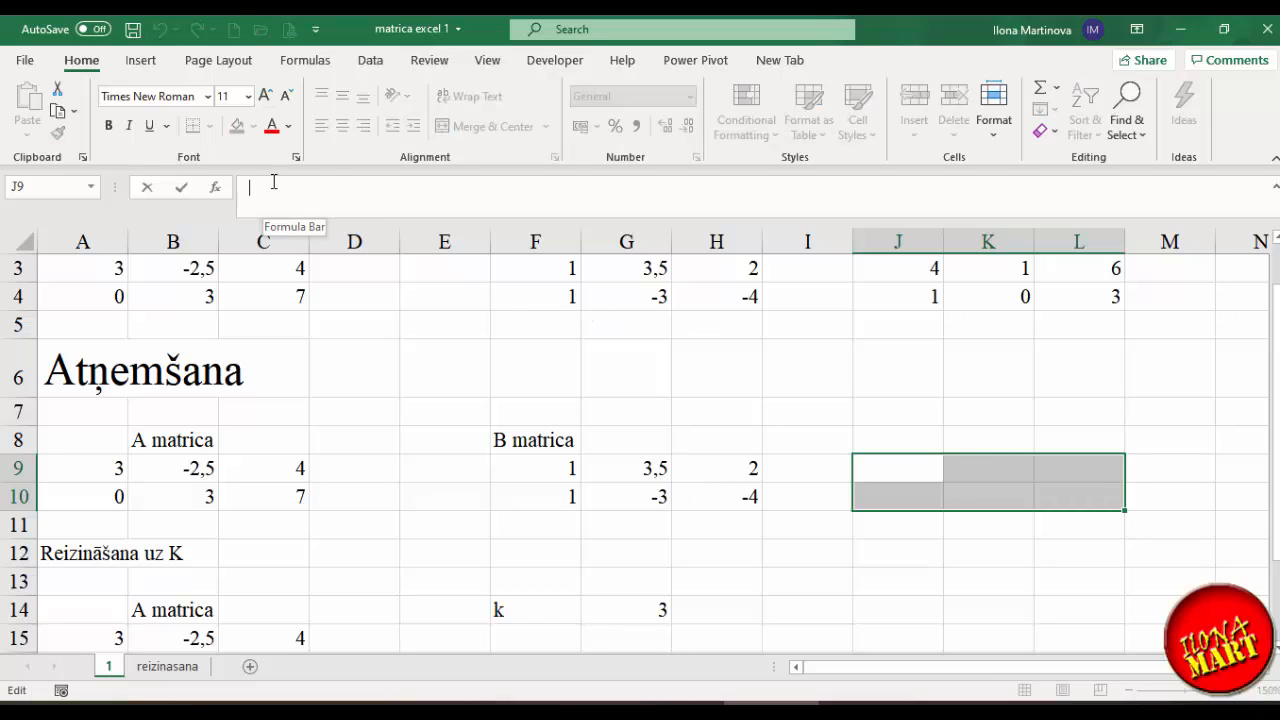
pyautogui.click(312, 188)
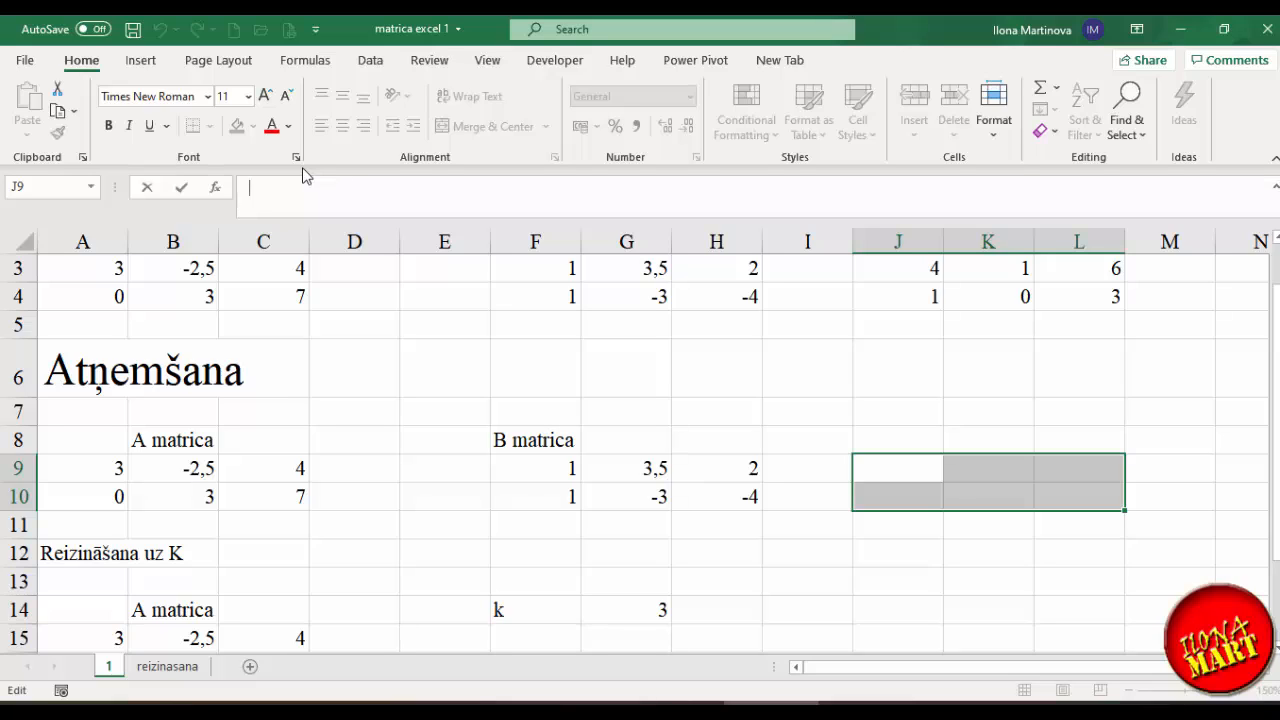
pyautogui.write('=')
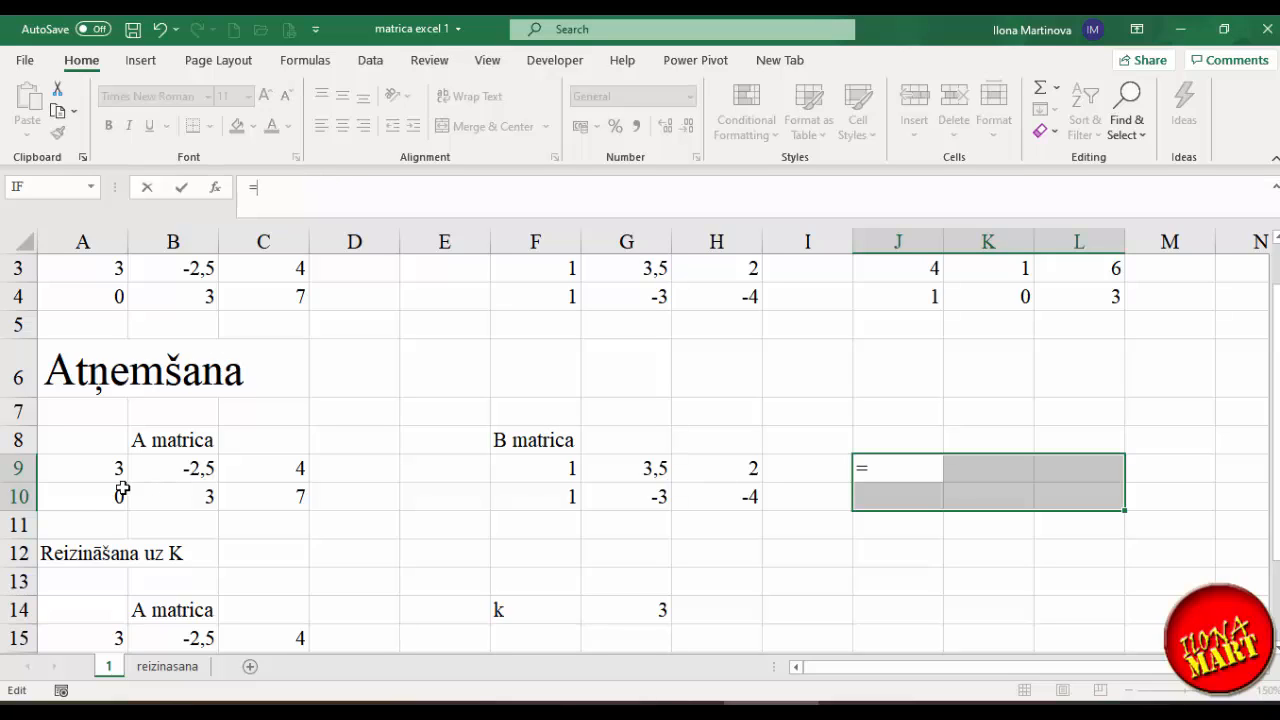
pyautogui.moveTo(92, 470); pyautogui.dragTo(272, 501)
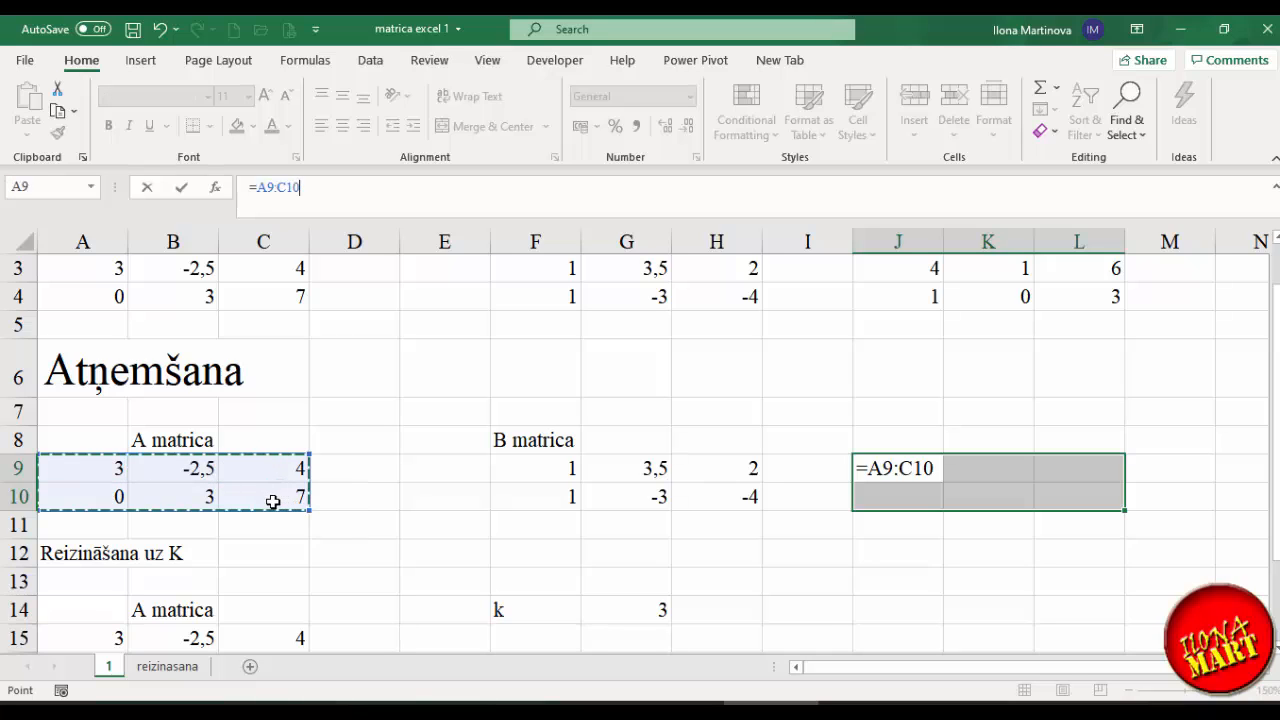
pyautogui.write('-')
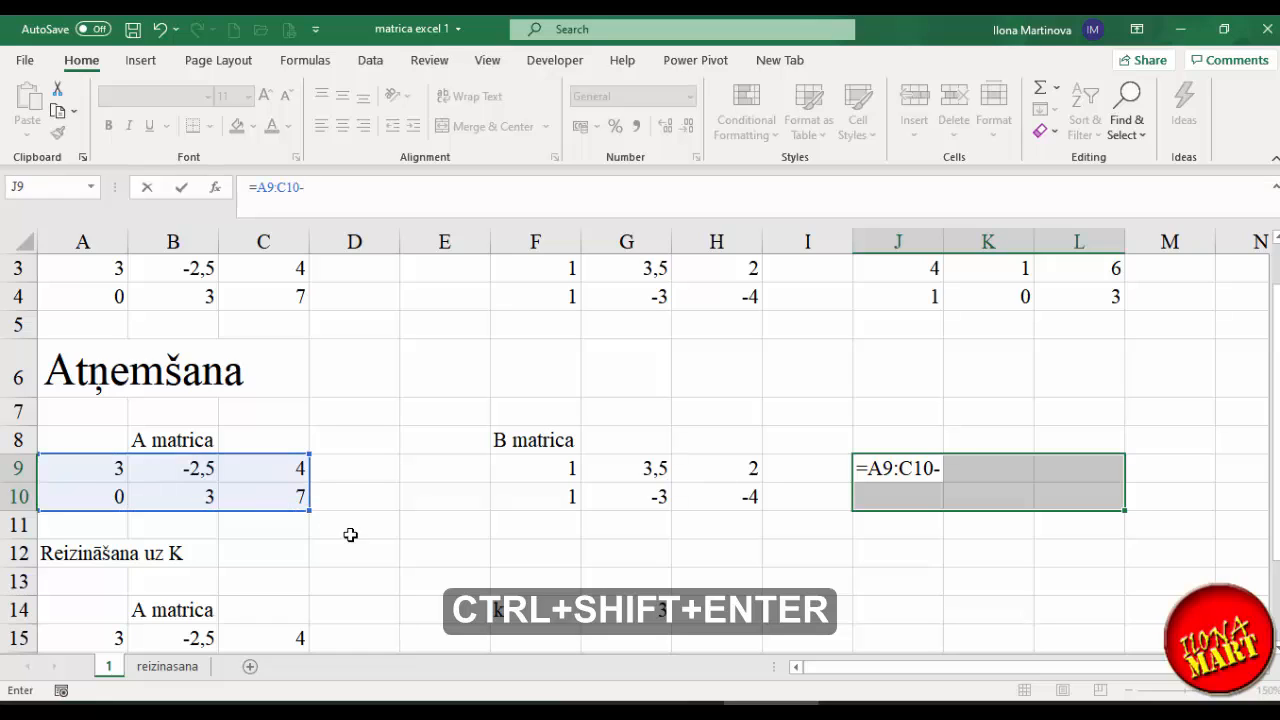
pyautogui.moveTo(543, 474); pyautogui.dragTo(708, 478)
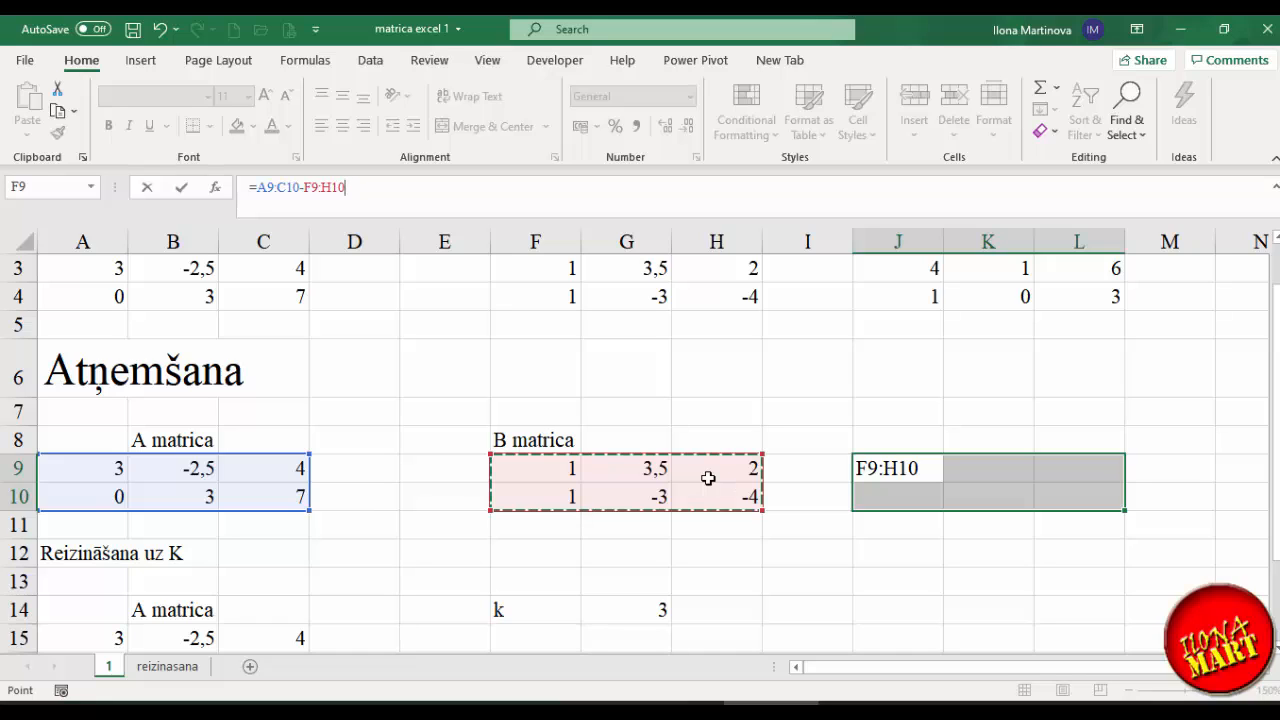
pyautogui.hotkey('ctrl', 'shift', 'Return')
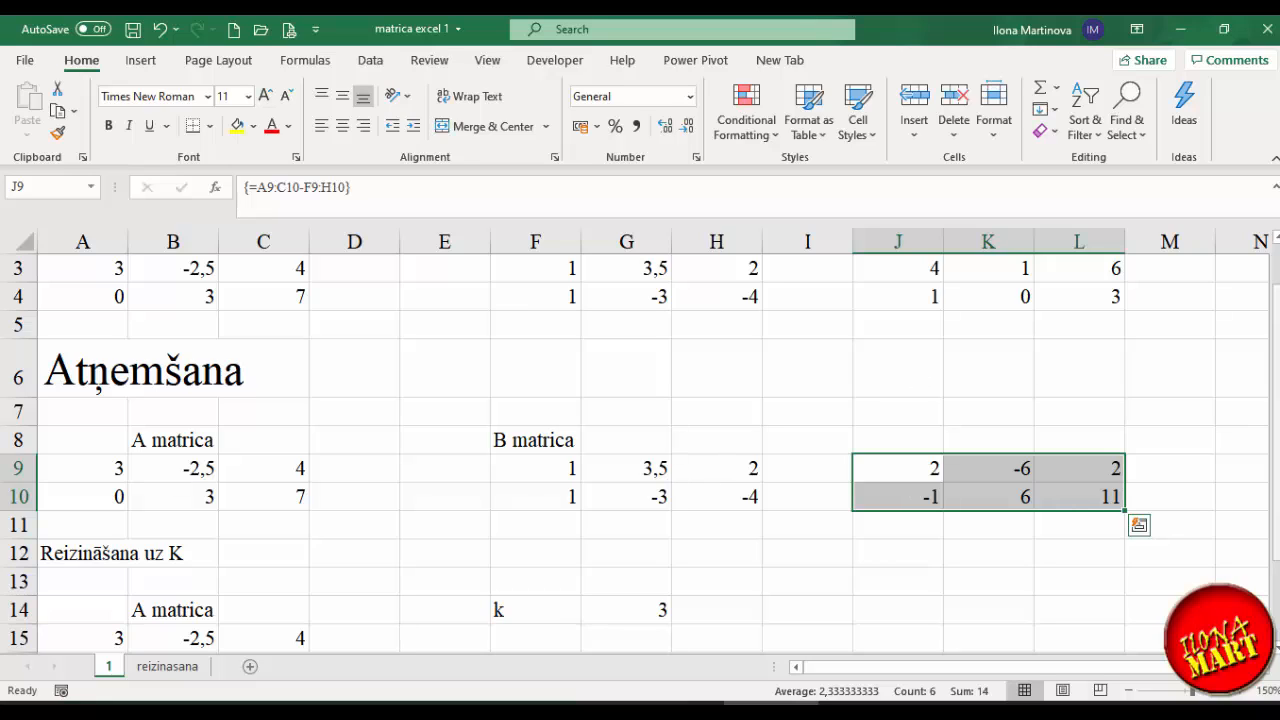
# Step: Enter the array formula =A15:C16*G14 in J14:L15 to multiply matrix A by the scalar k
pyautogui.moveTo(1275, 337); pyautogui.dragTo(1275, 351)
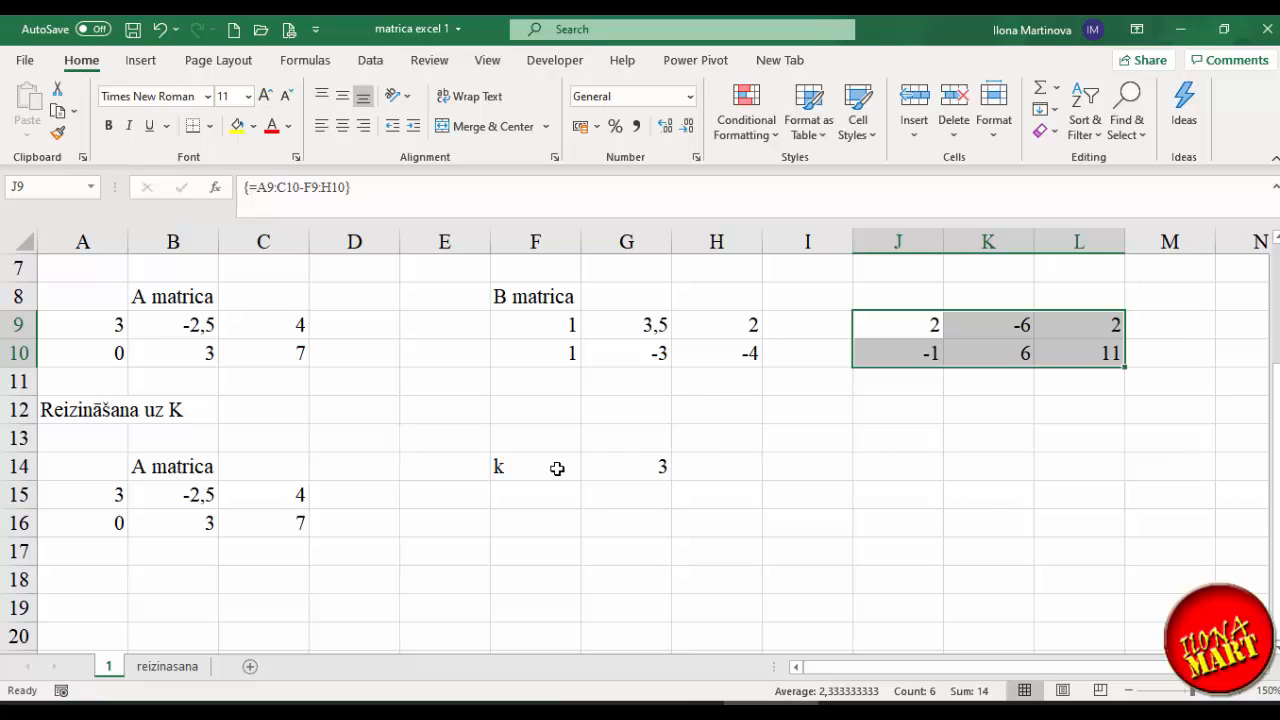
pyautogui.click(640, 465)
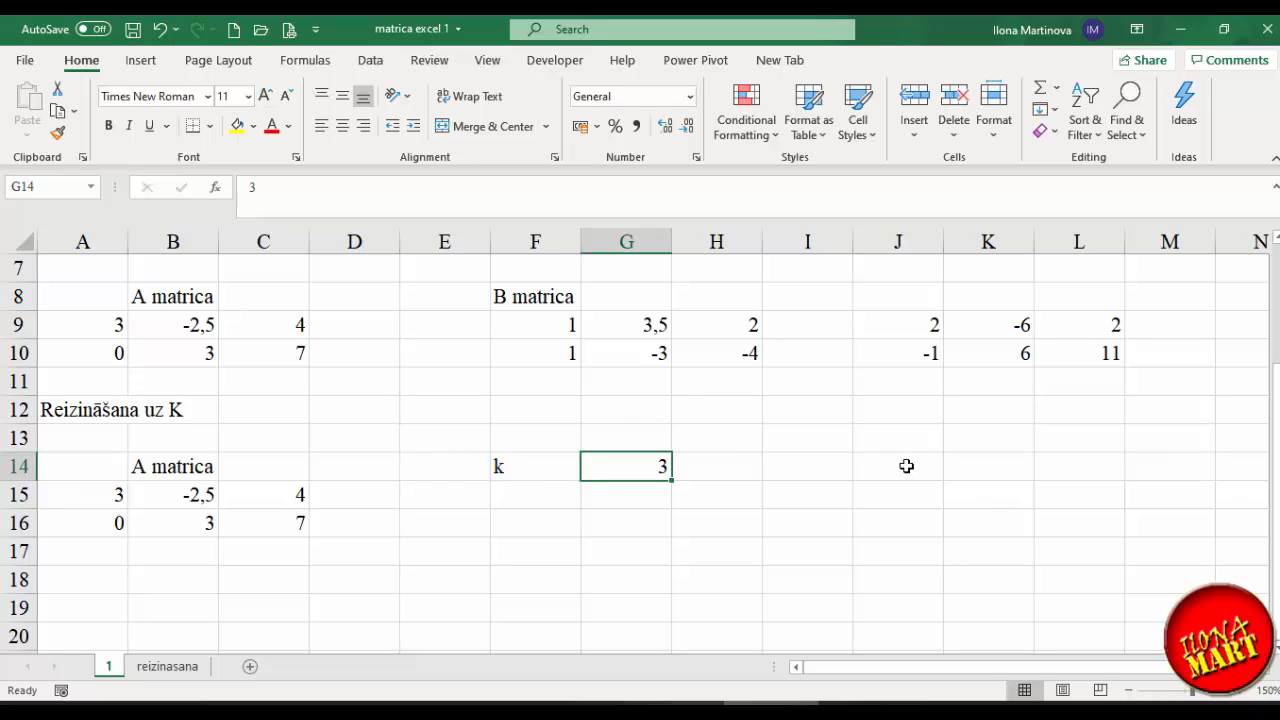
pyautogui.moveTo(906, 466); pyautogui.dragTo(1052, 497)
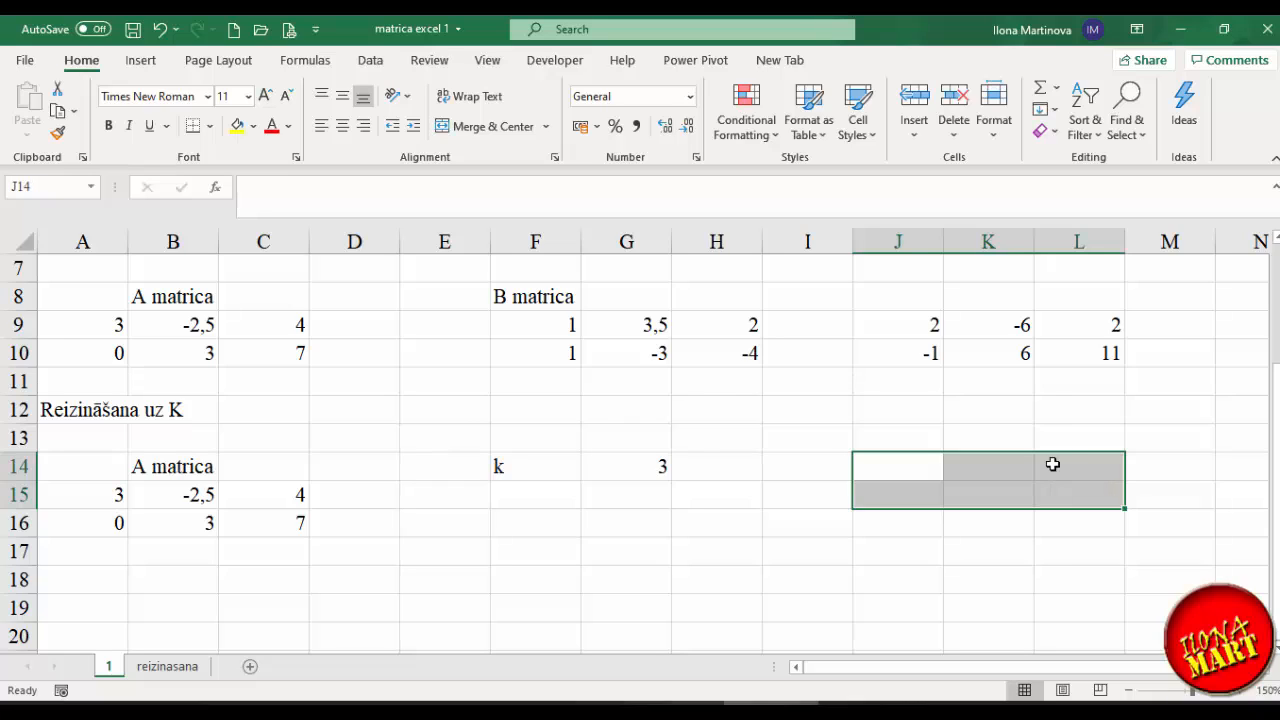
pyautogui.click(265, 187)
pyautogui.write('=')
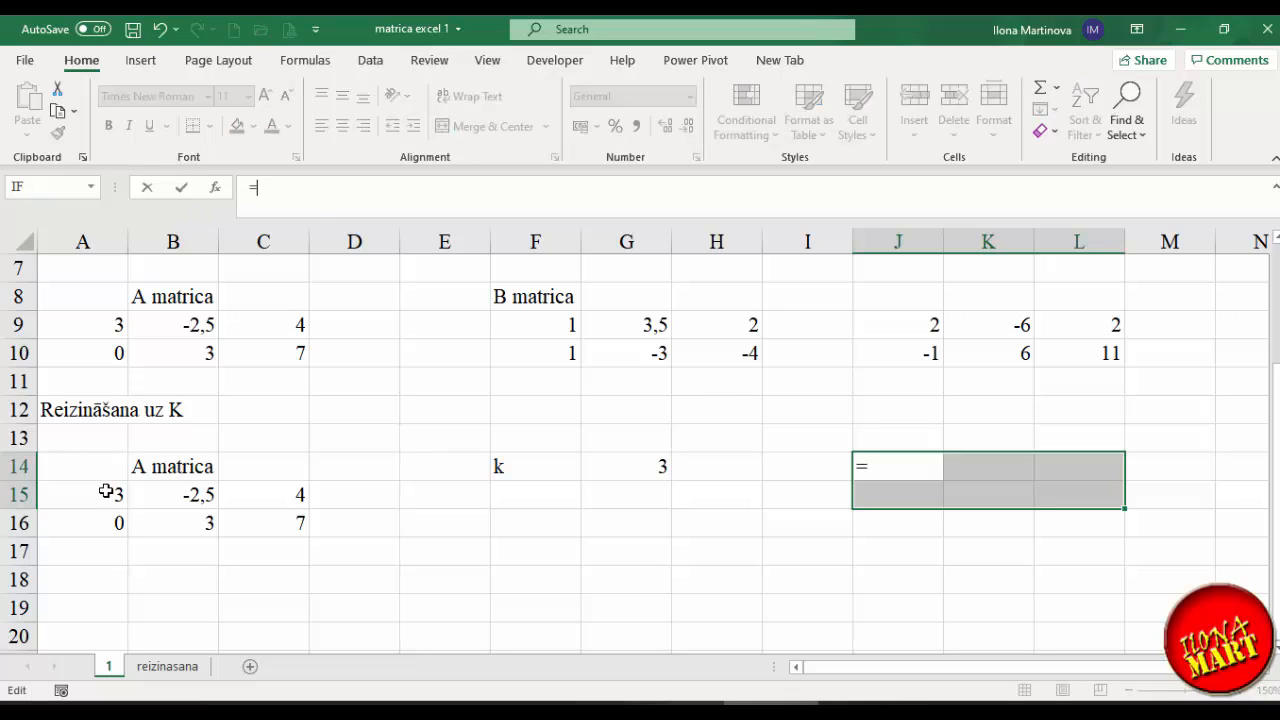
pyautogui.moveTo(105, 491); pyautogui.dragTo(248, 510)
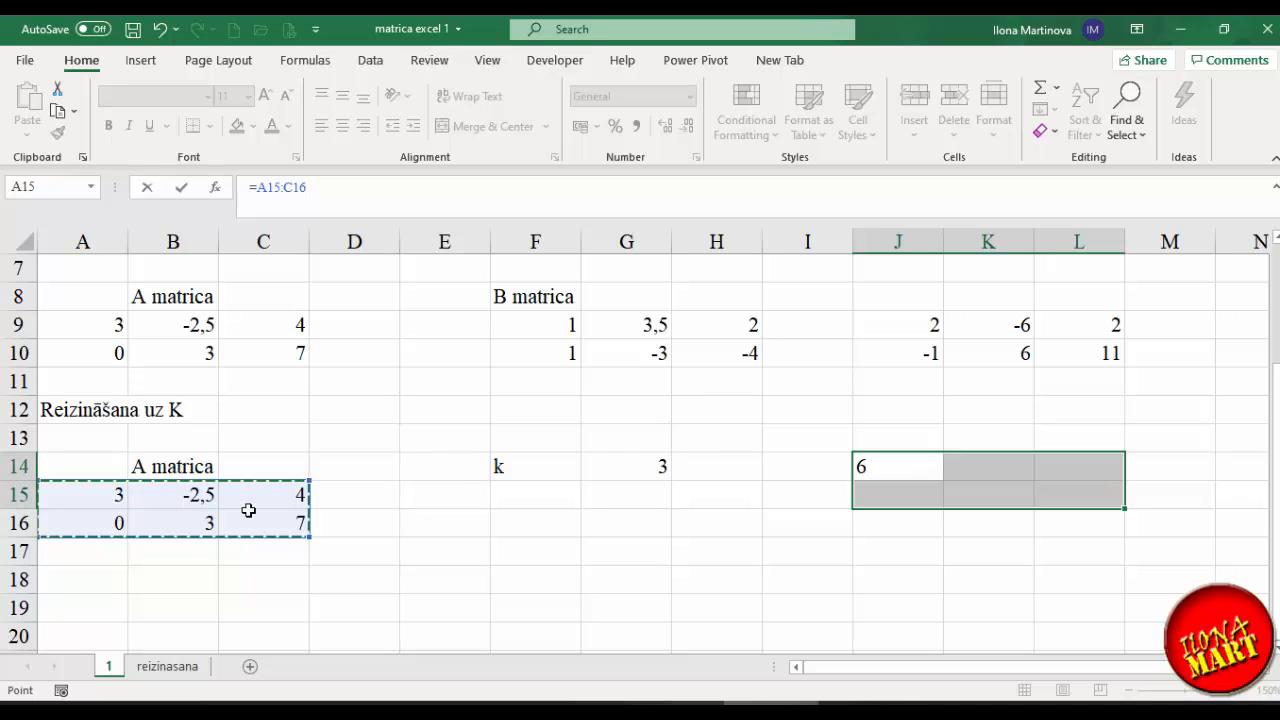
pyautogui.write('*')
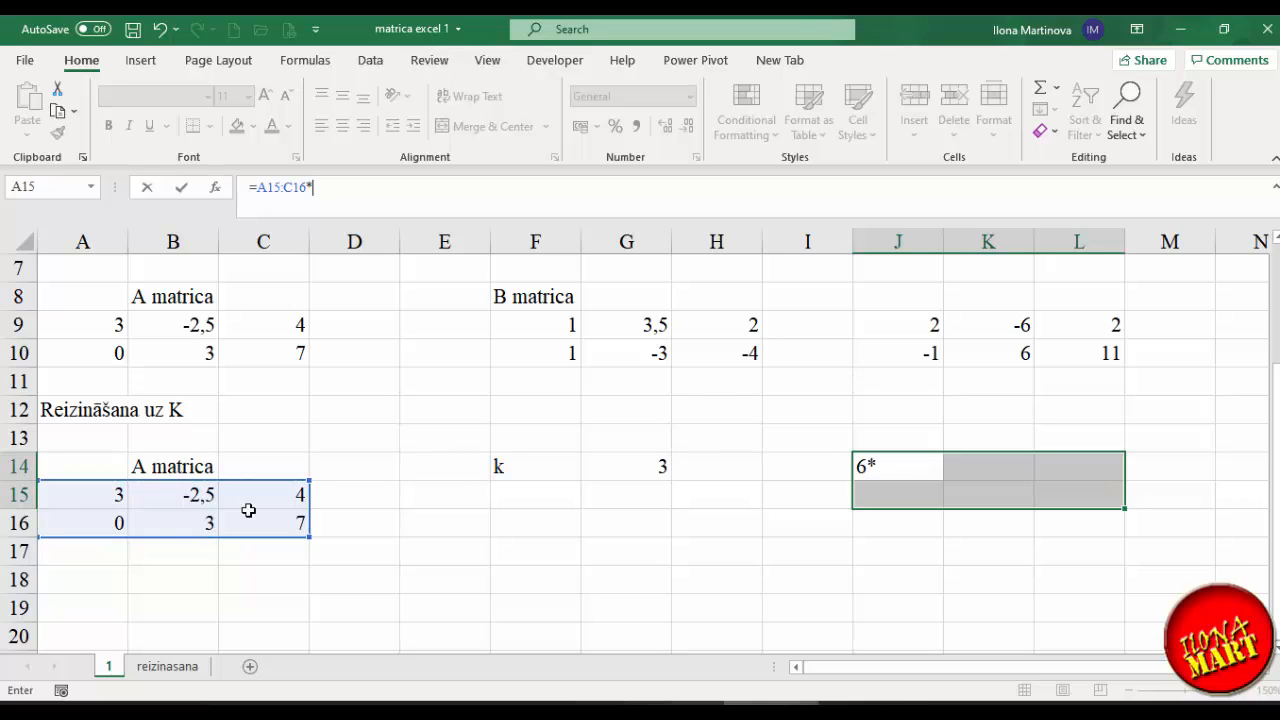
pyautogui.click(624, 471)
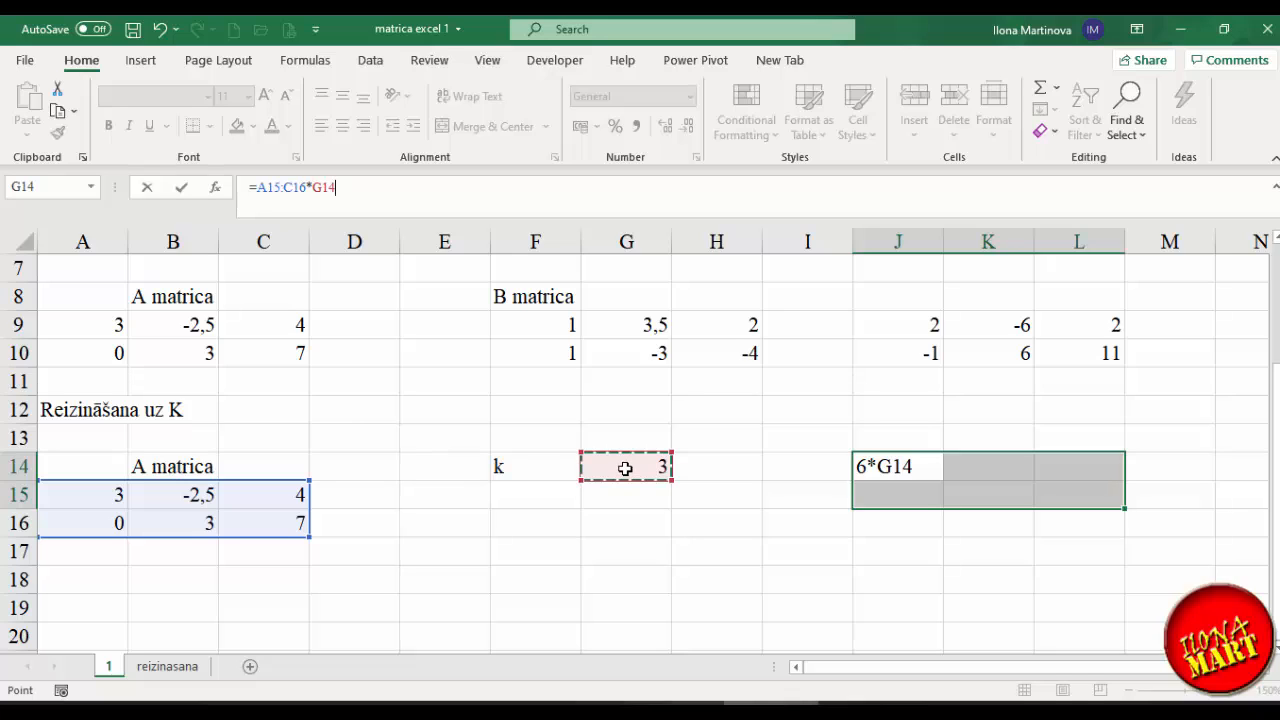
pyautogui.hotkey('ctrl', 'shift', 'Return')
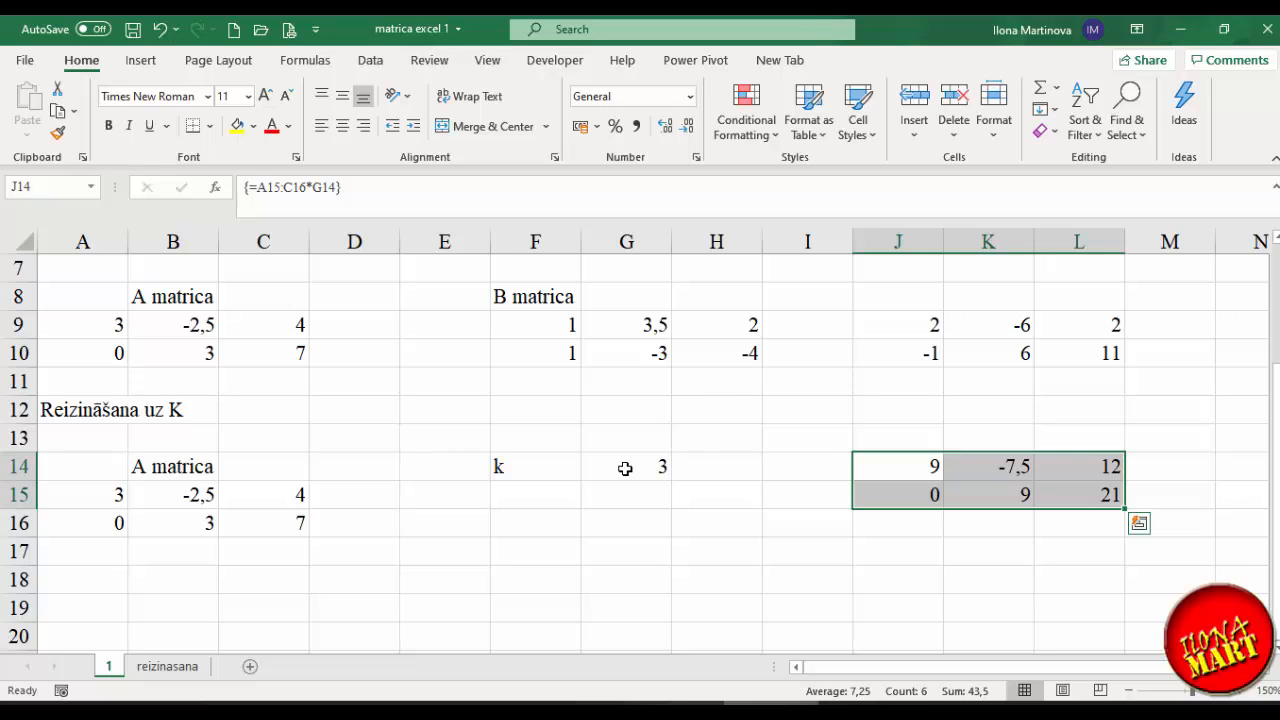
# Step: On the reizinasana sheet, start an MMULT function for the result range J5:K6
pyautogui.click(190, 670)
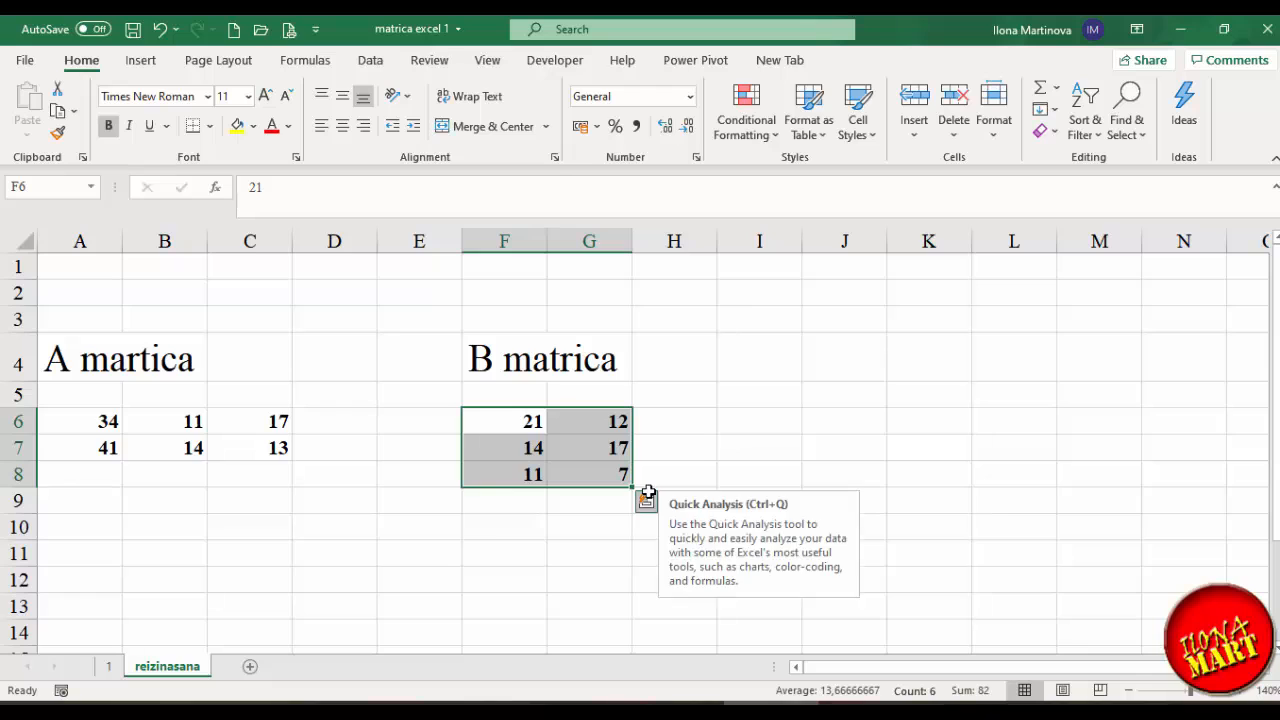
pyautogui.click(891, 323)
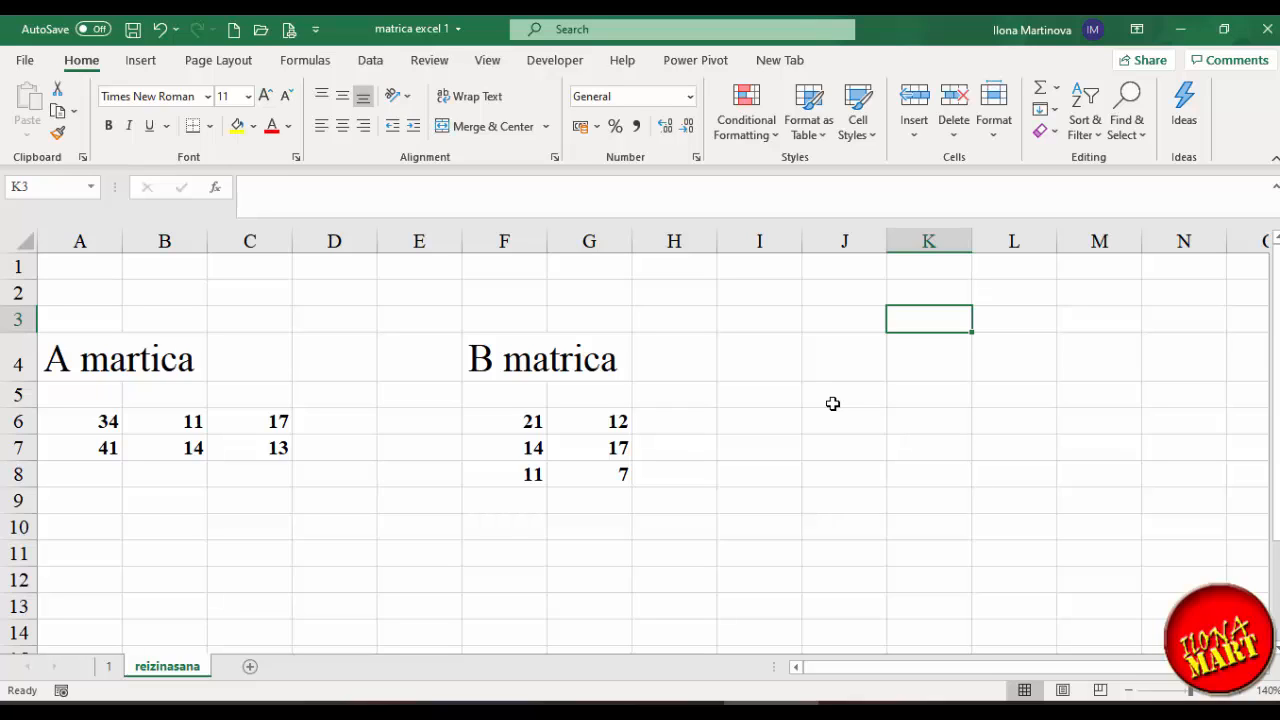
pyautogui.moveTo(832, 403); pyautogui.dragTo(899, 414)
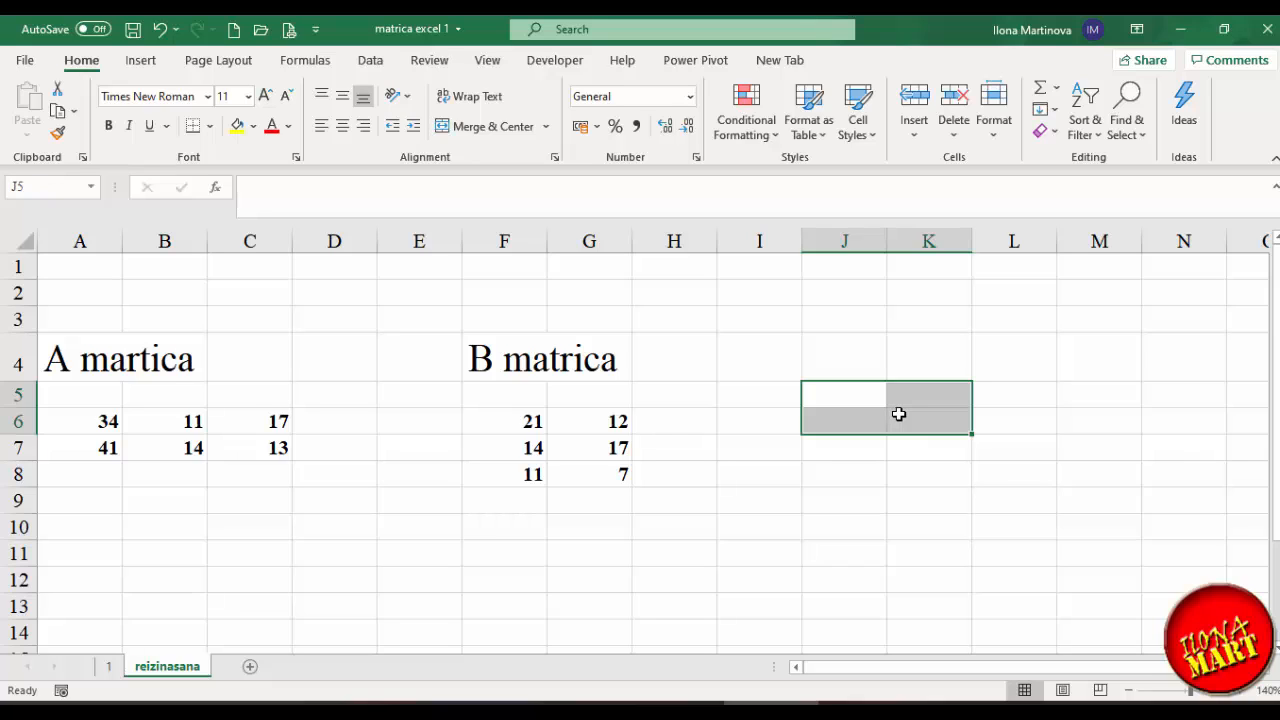
pyautogui.click(308, 62)
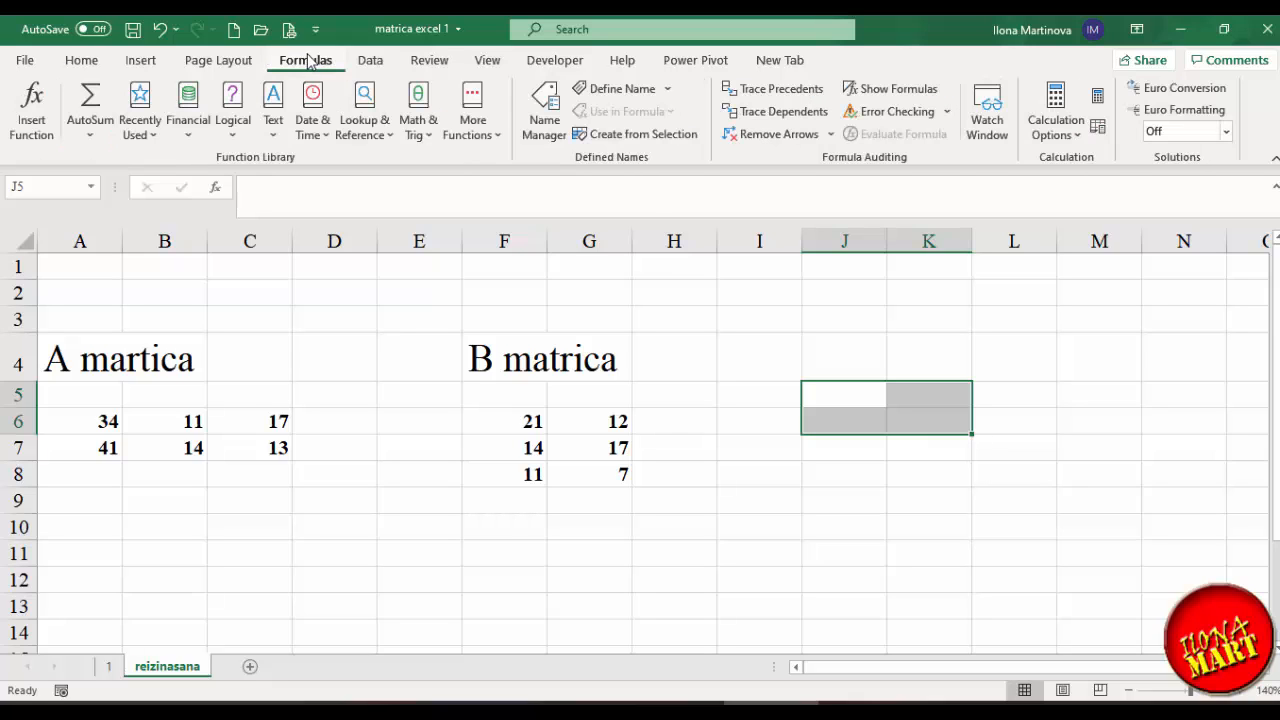
pyautogui.click(430, 133)
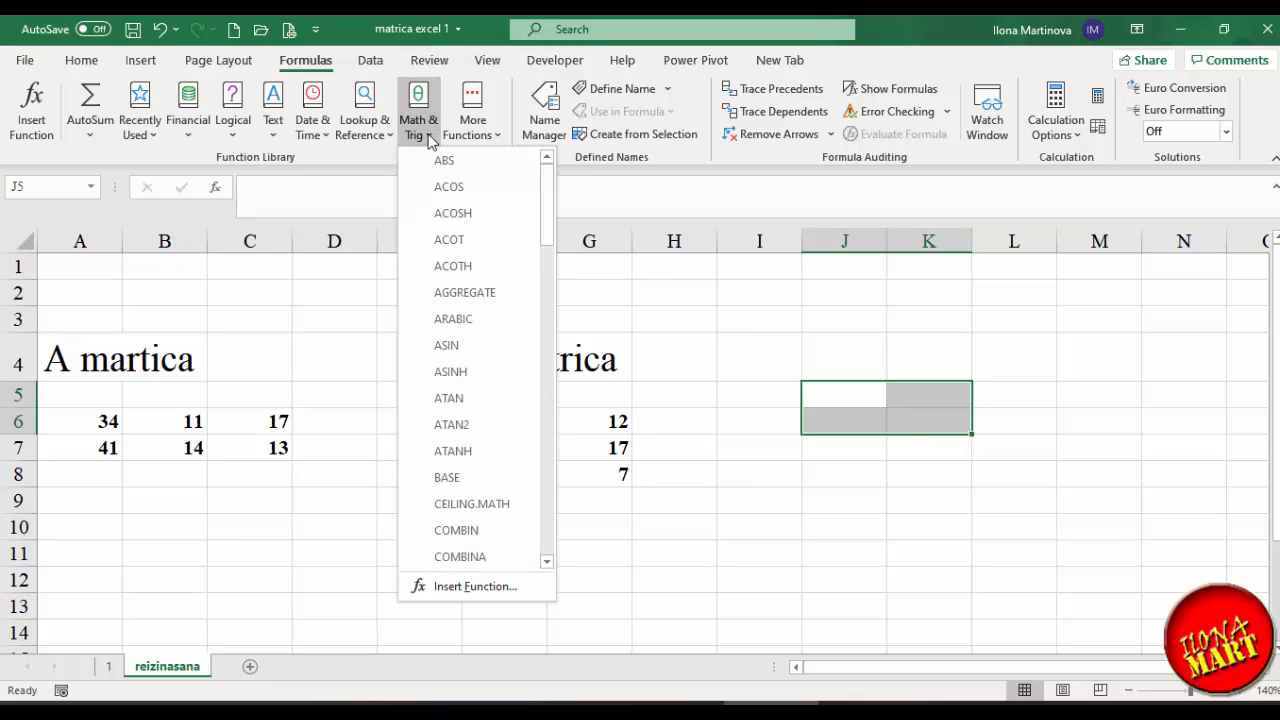
pyautogui.moveTo(548, 238); pyautogui.dragTo(554, 369)
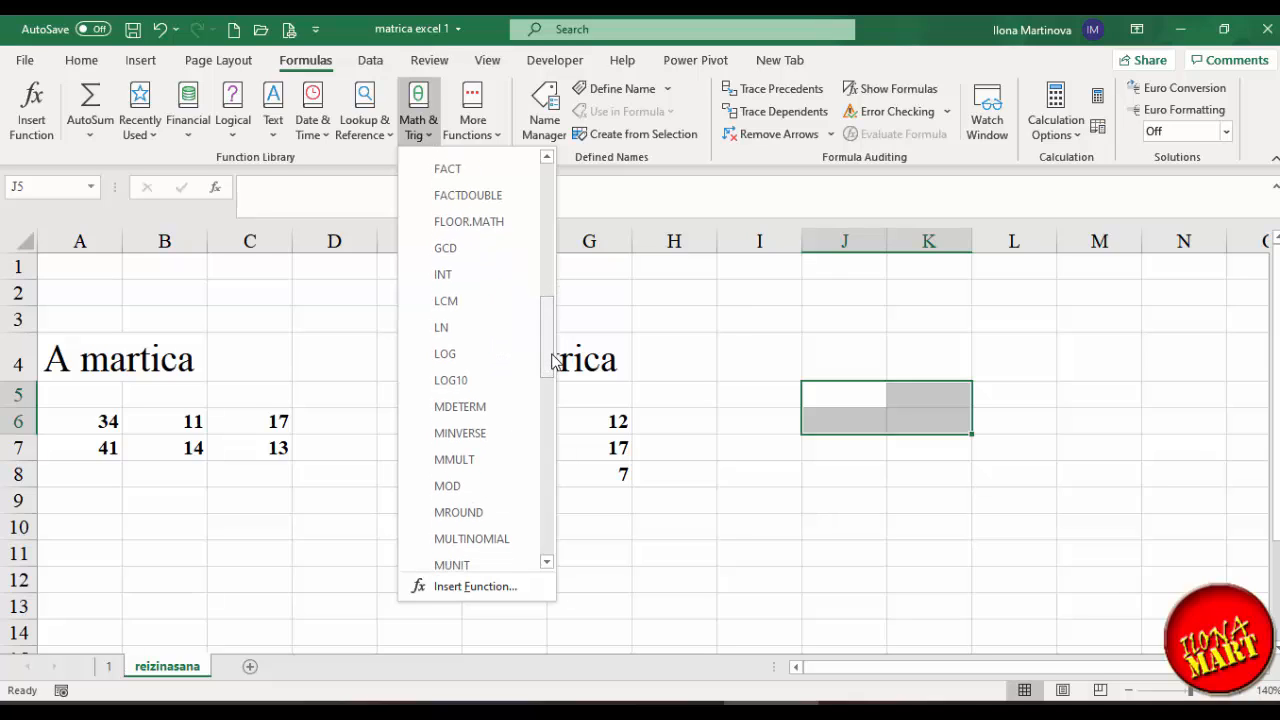
pyautogui.click(491, 469)
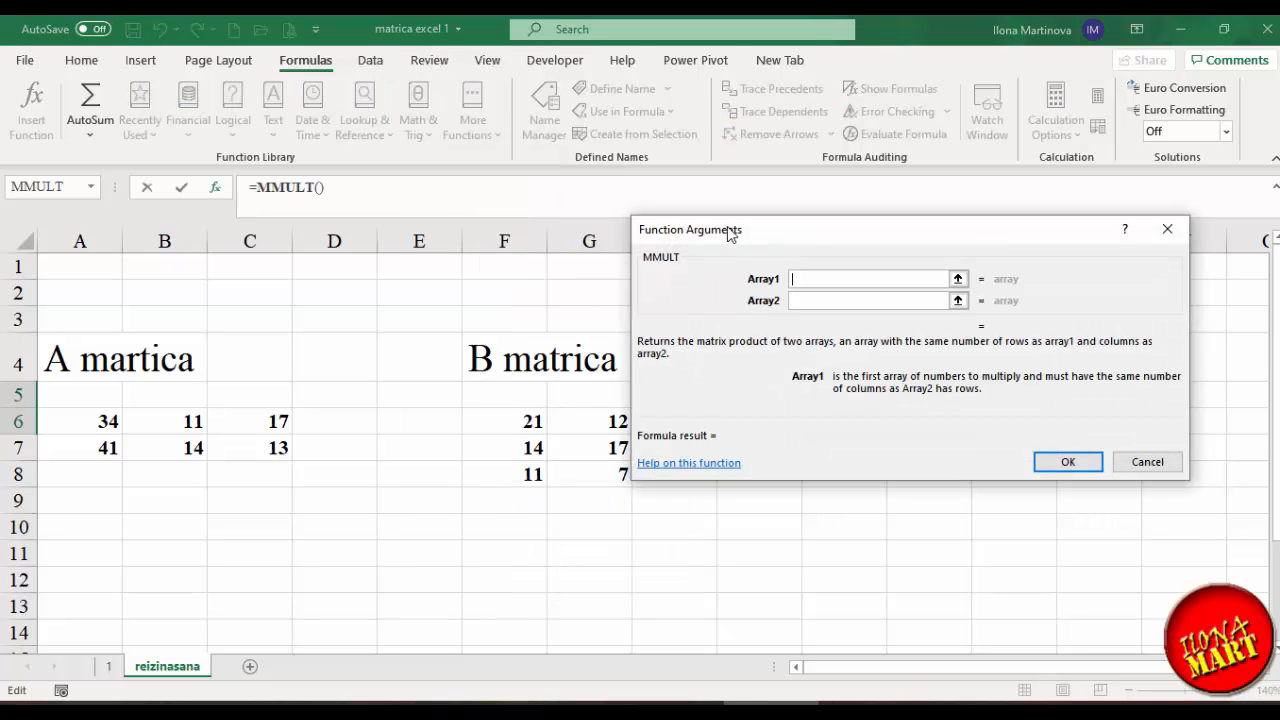
# Step: Set the MMULT arguments to A6:C7 for Array1 and F6:G8 for Array2, and enter it as an array formula
pyautogui.moveTo(730, 232); pyautogui.dragTo(779, 309)
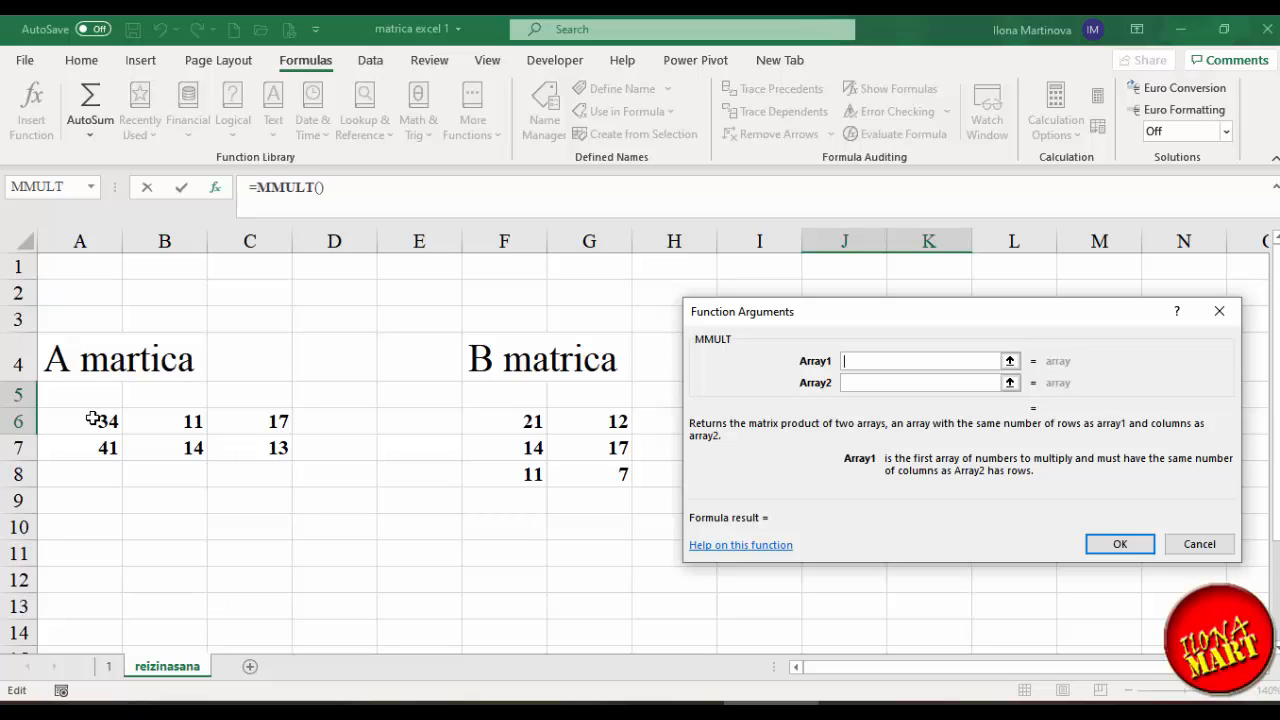
pyautogui.moveTo(92, 418); pyautogui.dragTo(256, 445)
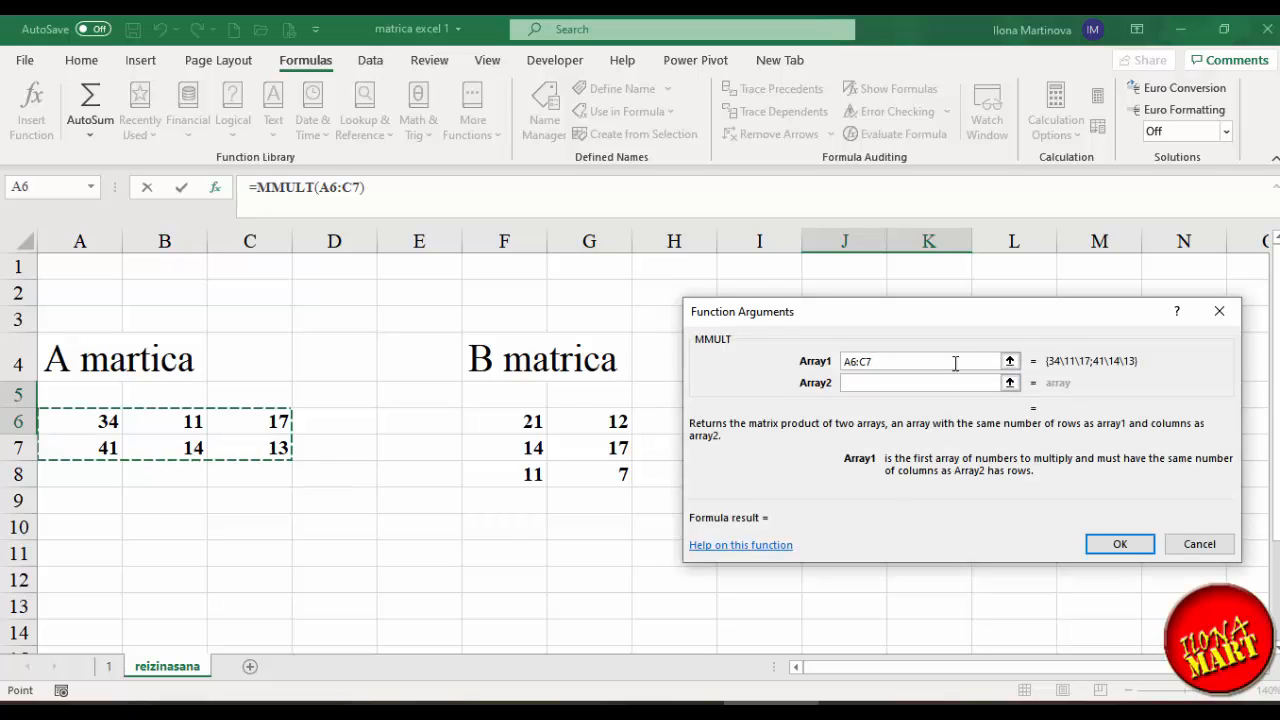
pyautogui.click(857, 385)
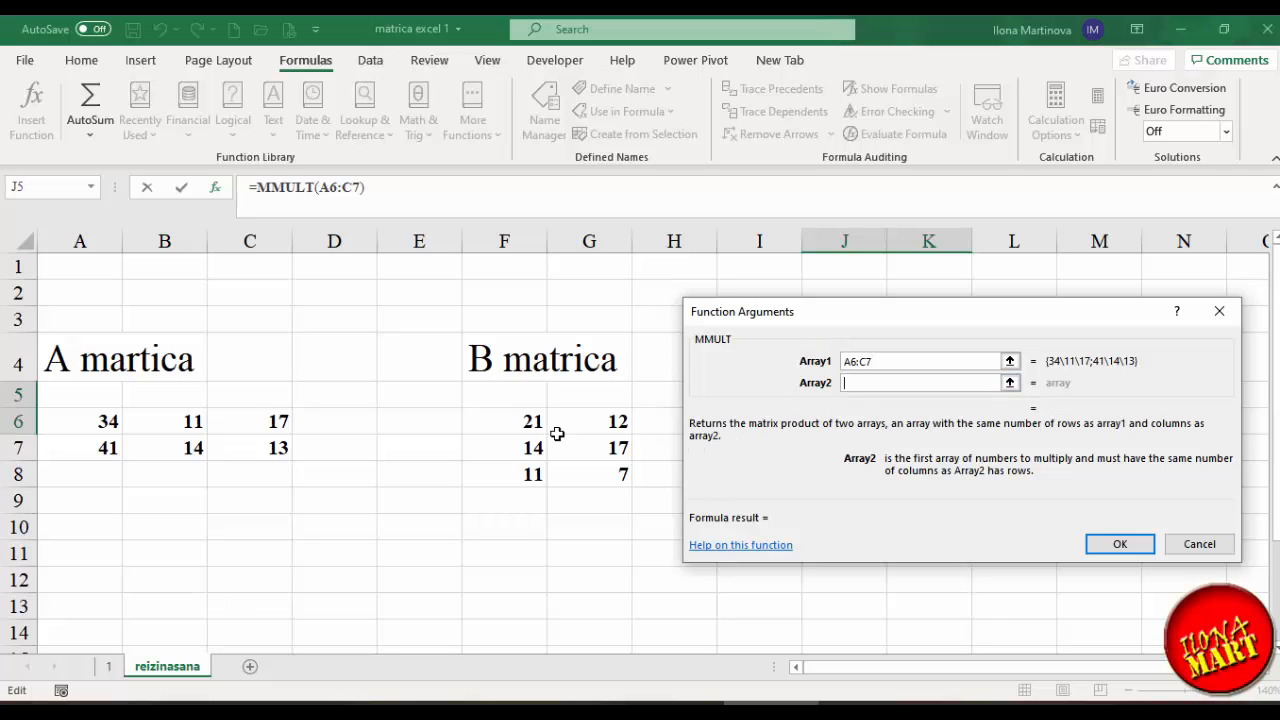
pyautogui.moveTo(500, 421); pyautogui.dragTo(610, 472)
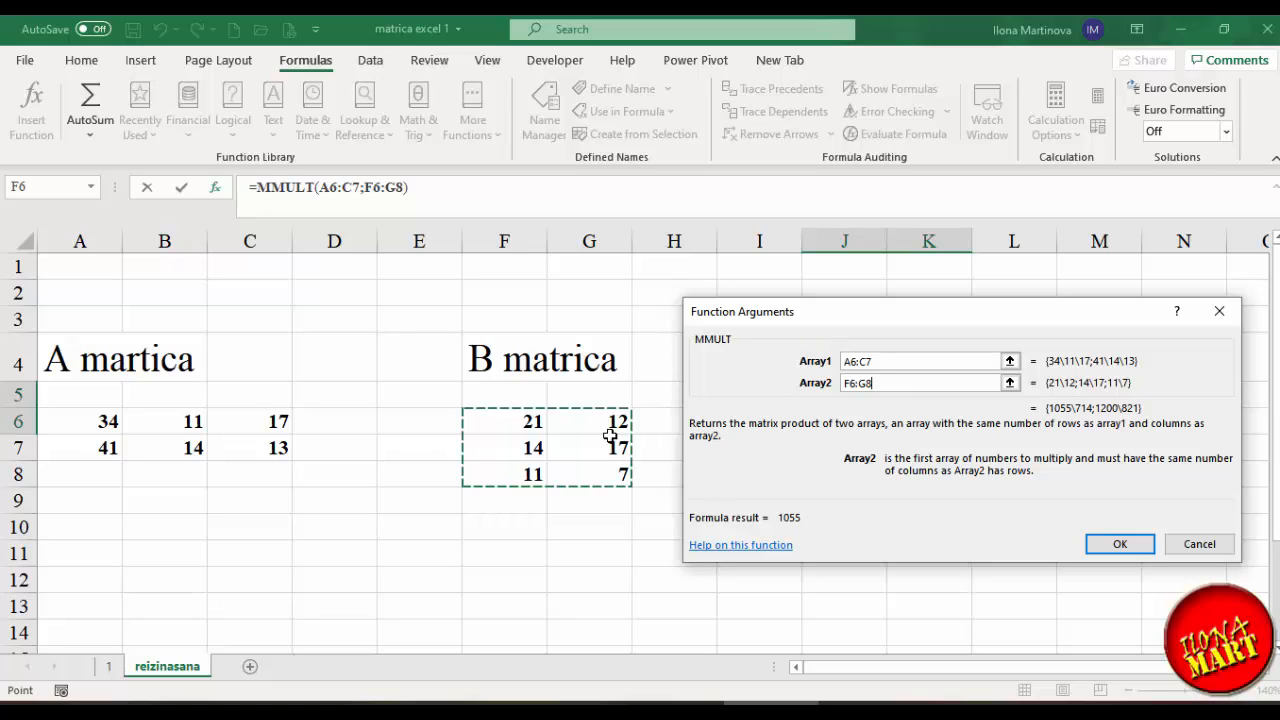
pyautogui.hotkey('ctrl', 'shift', 'Return')
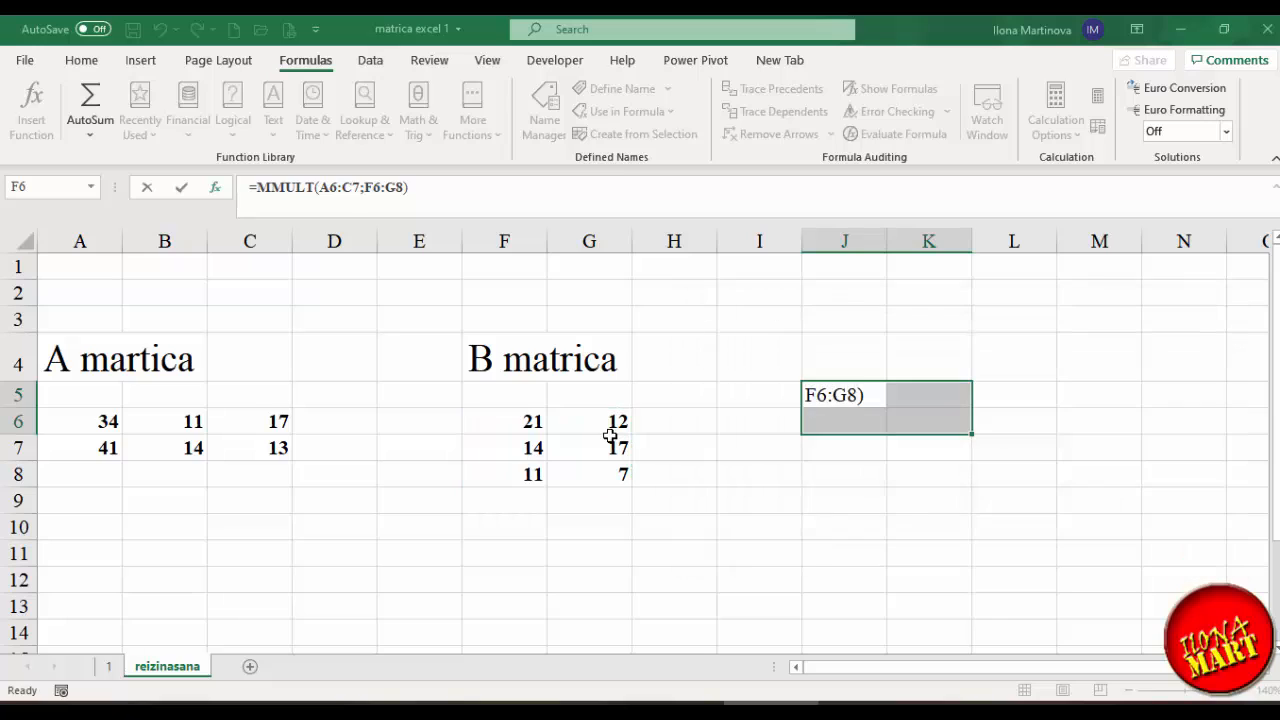